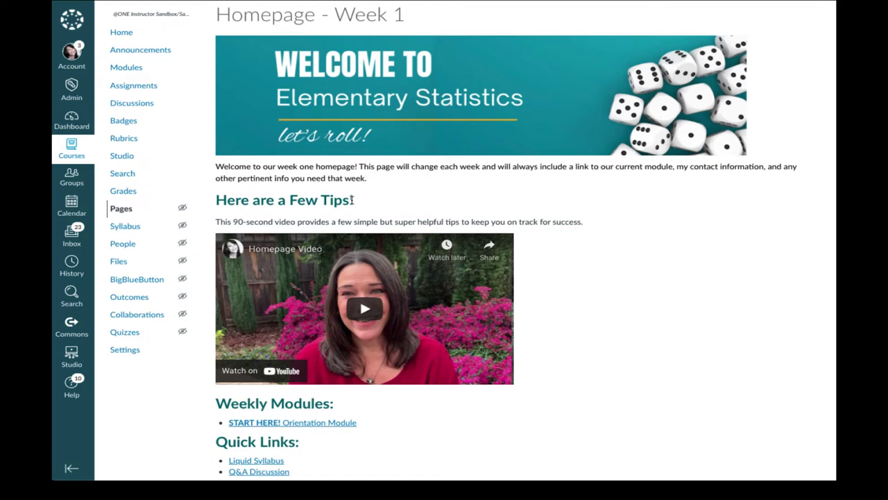
- Check where the START HERE! Orientation Module link on the Week 1 homepage leads, and return to the homepage
drag(352, 199, 216, 200)
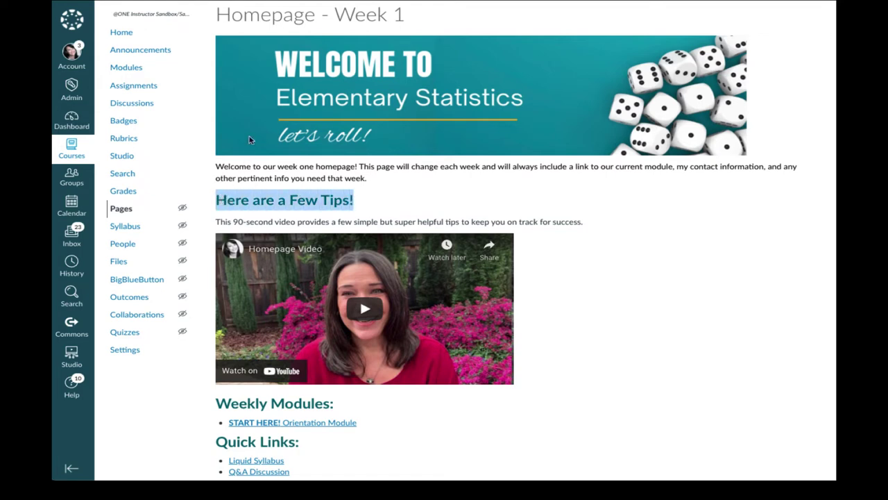
click(559, 222)
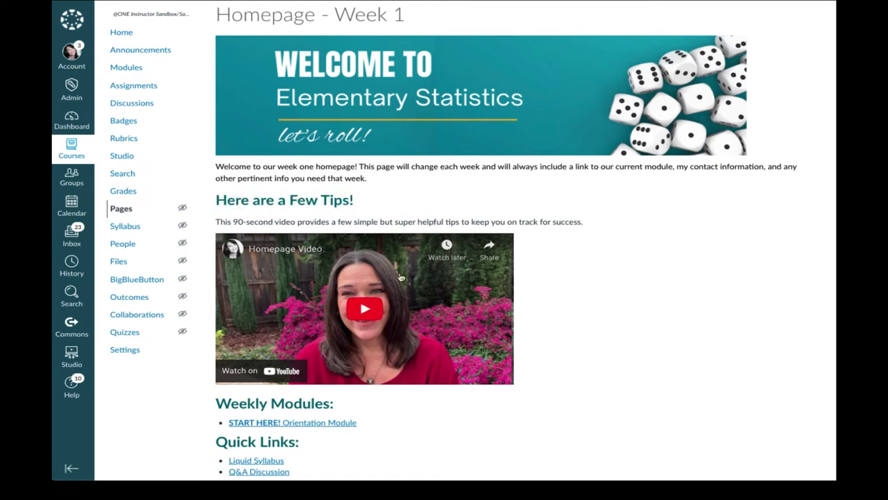
scroll(562, 226, down, 2)
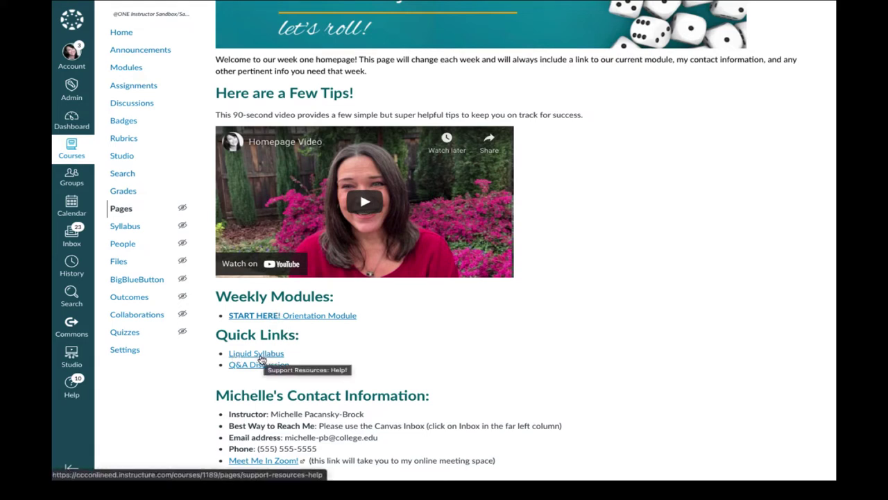
scroll(427, 354, up, 1)
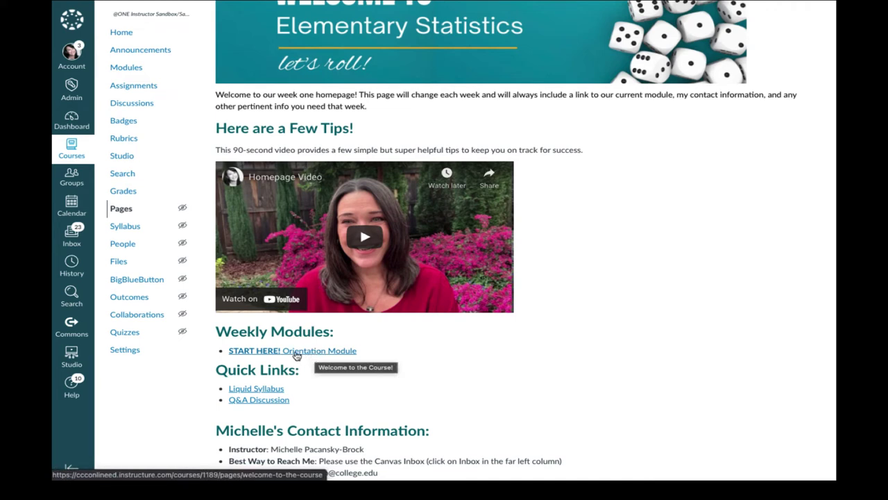
click(297, 355)
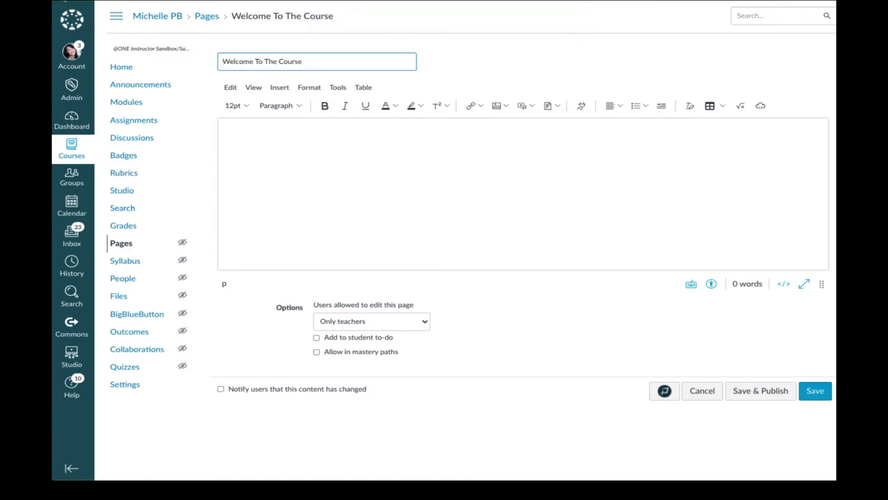
key(alt+Left)
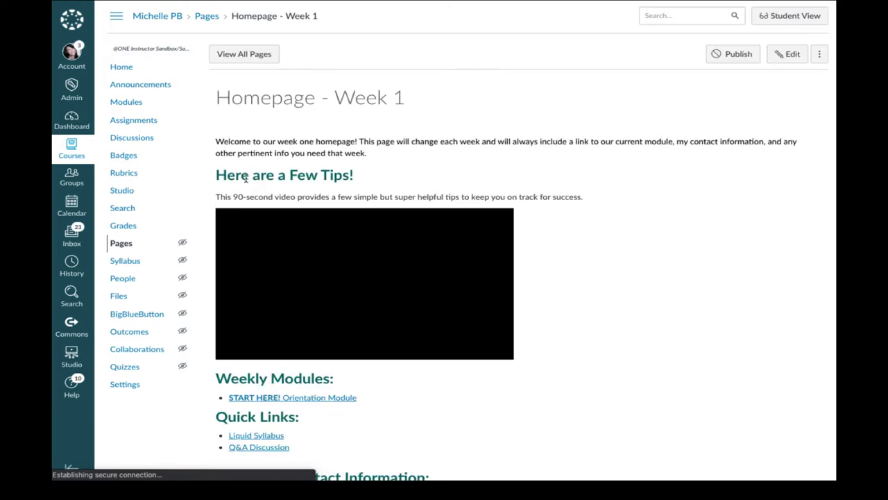
scroll(246, 178, down, 1)
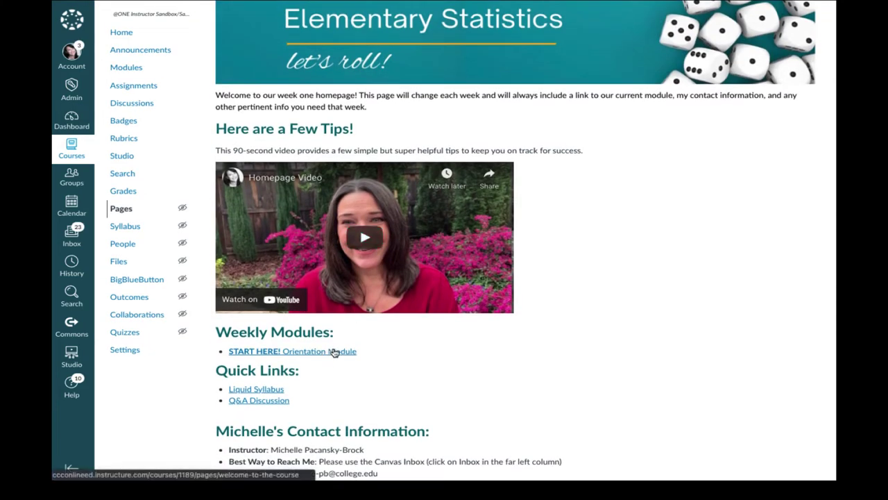
- Open the Week 1 homepage for editing and remove the existing link from "START HERE! Orientation Module" under Weekly Modules
scroll(578, 351, up, 3)
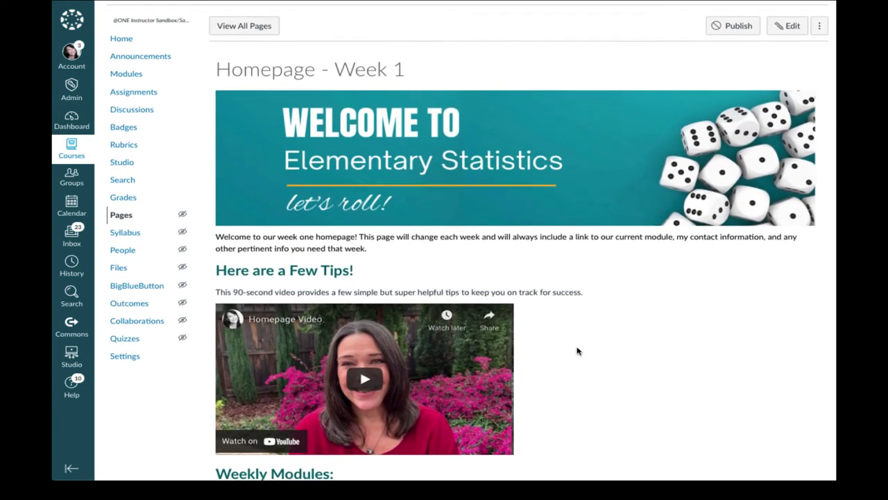
scroll(578, 351, up, 1)
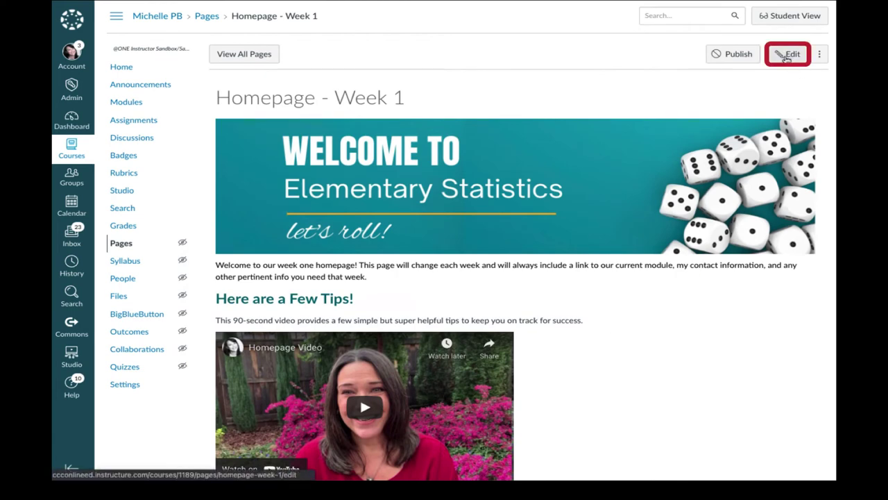
click(787, 57)
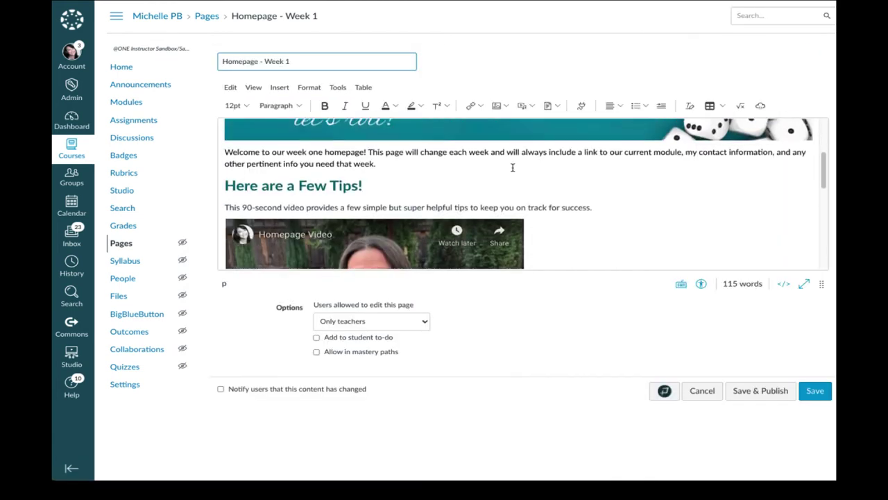
scroll(512, 167, down, 5)
scroll(512, 168, down, 2)
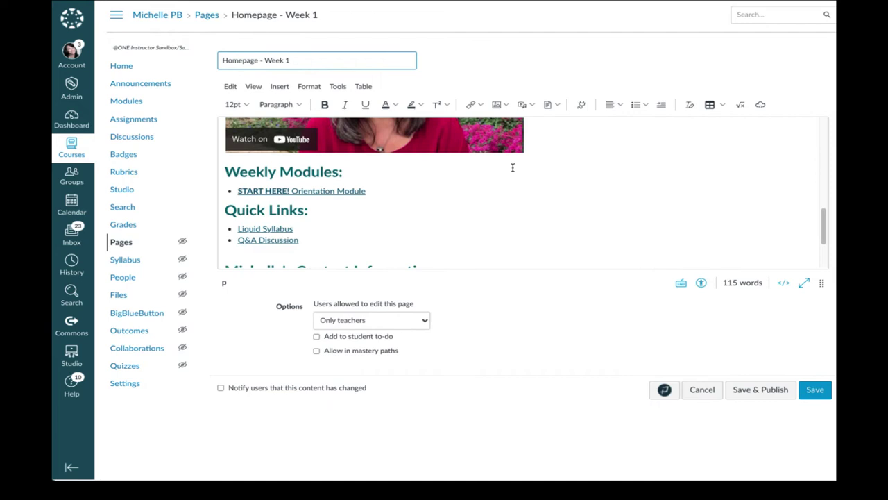
click(303, 193)
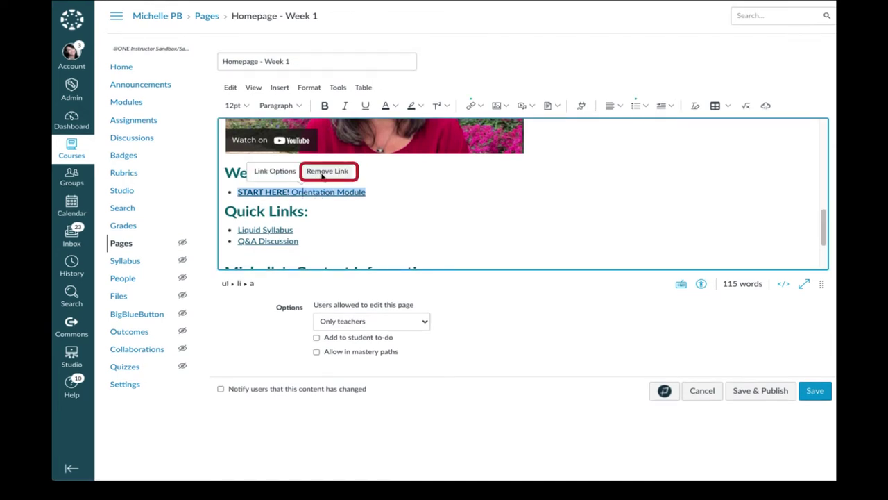
click(329, 176)
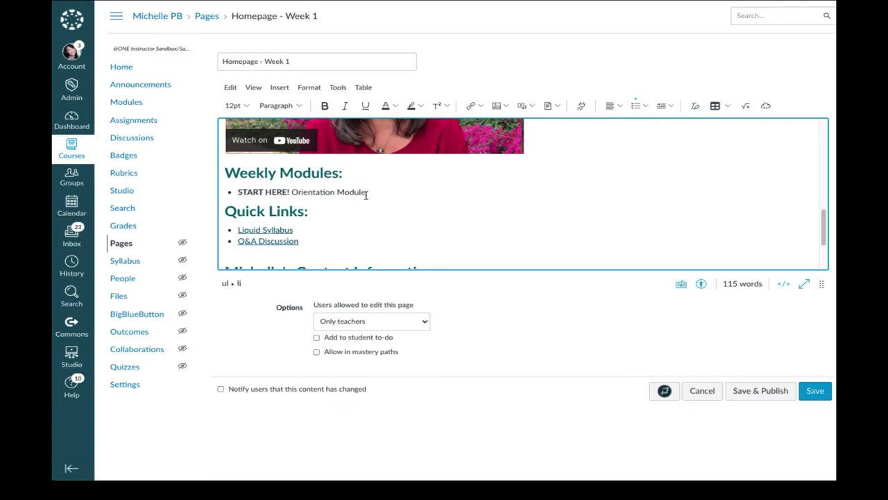
- Link the text "START HERE! Orientation Module" to the course module "Module 0: Getting Started" and save the page
drag(366, 195, 229, 196)
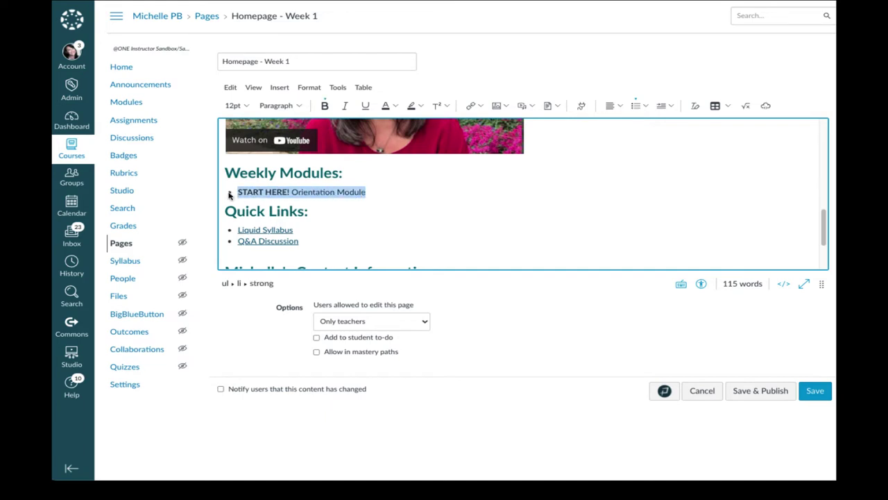
click(481, 107)
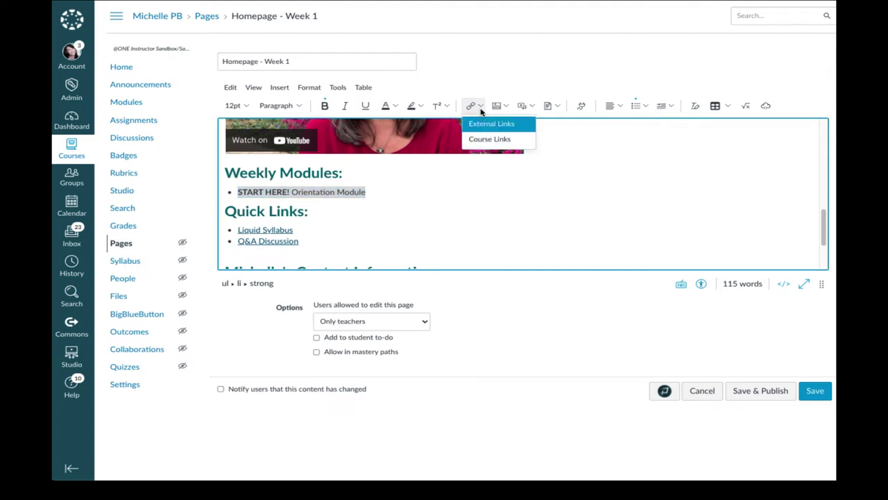
click(509, 141)
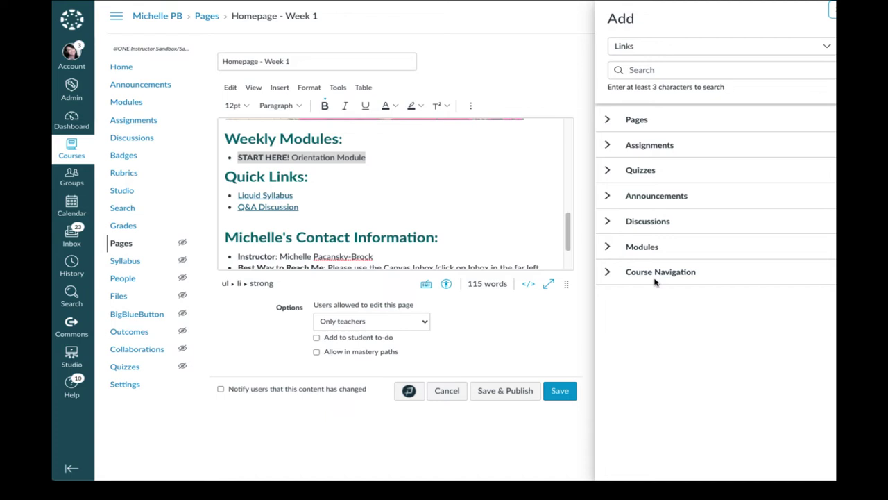
click(609, 250)
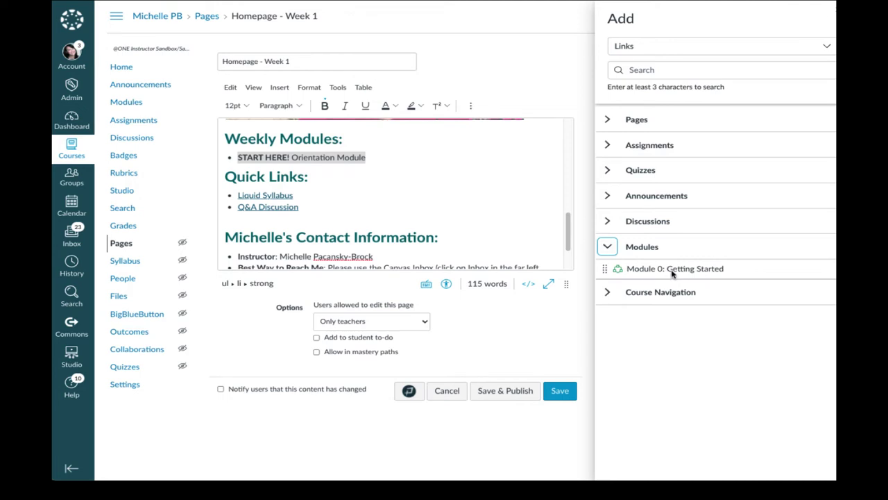
click(672, 269)
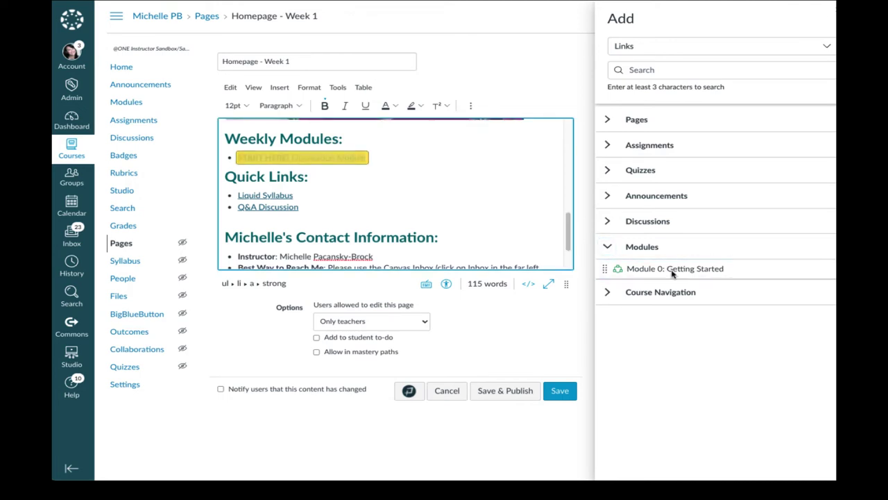
click(563, 392)
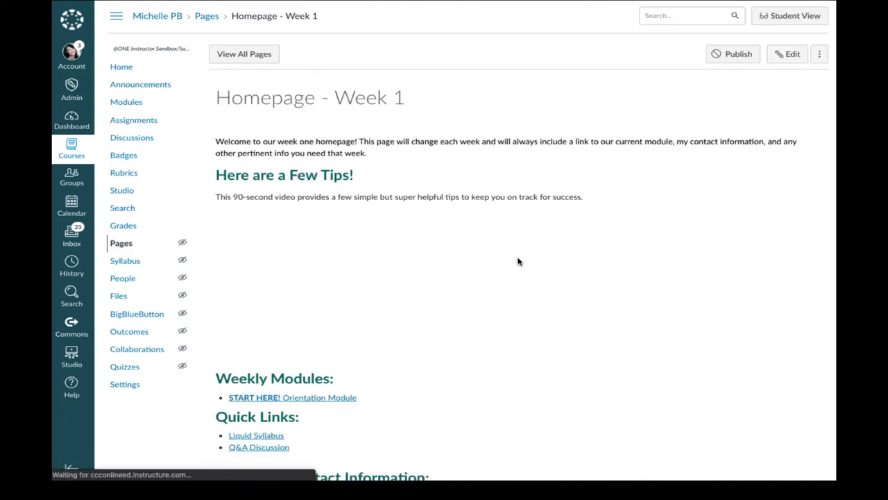
- Follow the START HERE! Orientation Module link on the saved homepage to check its destination
scroll(486, 254, down, 2)
scroll(469, 250, down, 3)
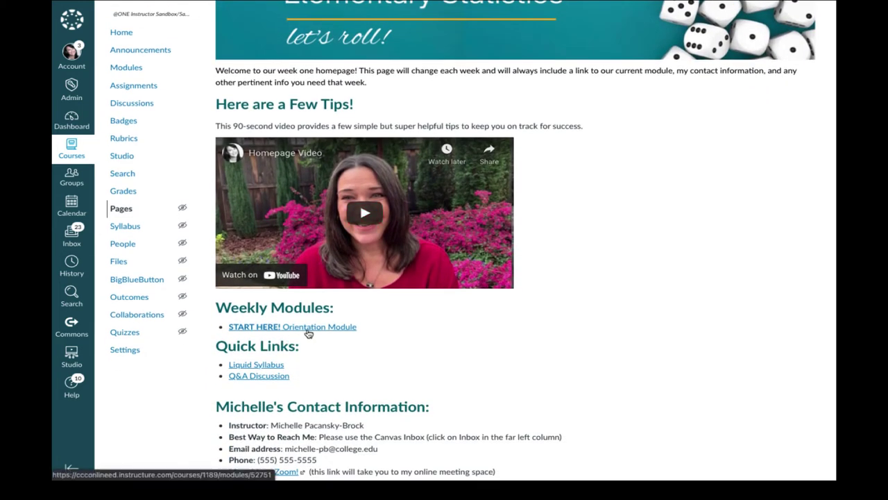
click(308, 327)
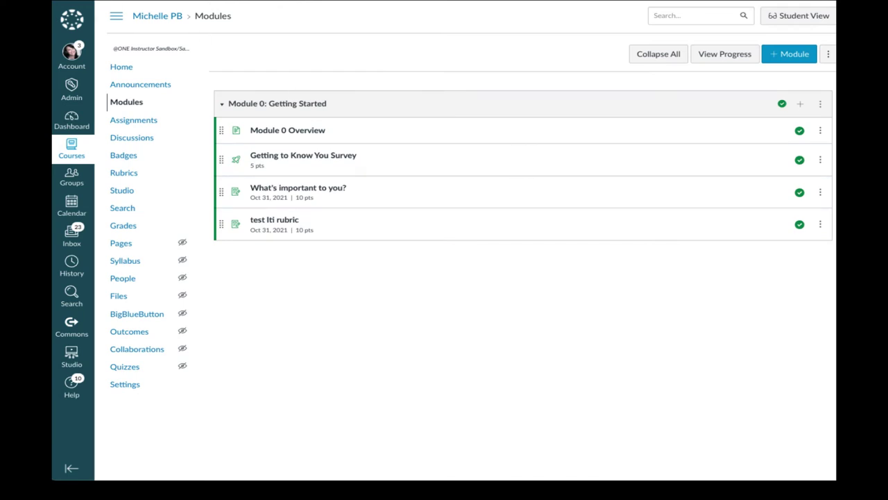
right_click(66, 0)
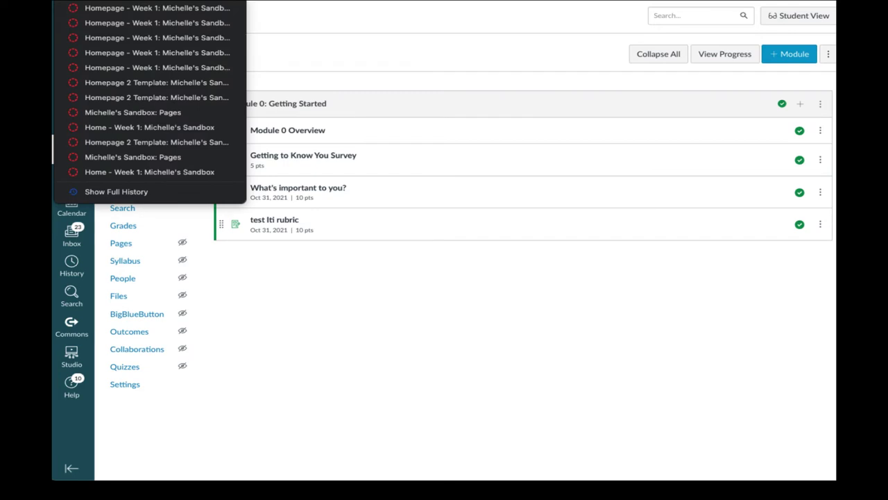
key(Escape)
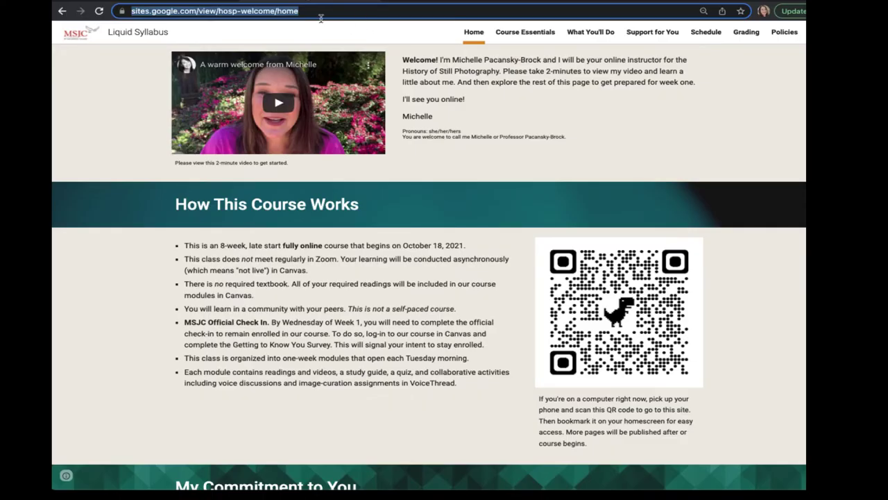
- Copy the full web address of the Liquid Syllabus site and return to the Canvas homepage
click(303, 11)
drag(339, 12, 102, 15)
key(ctrl+c)
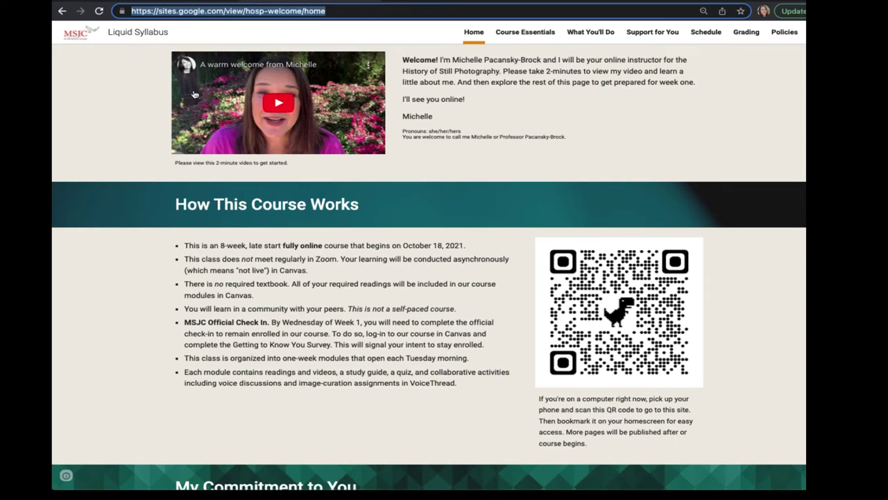
key(ctrl+Tab)
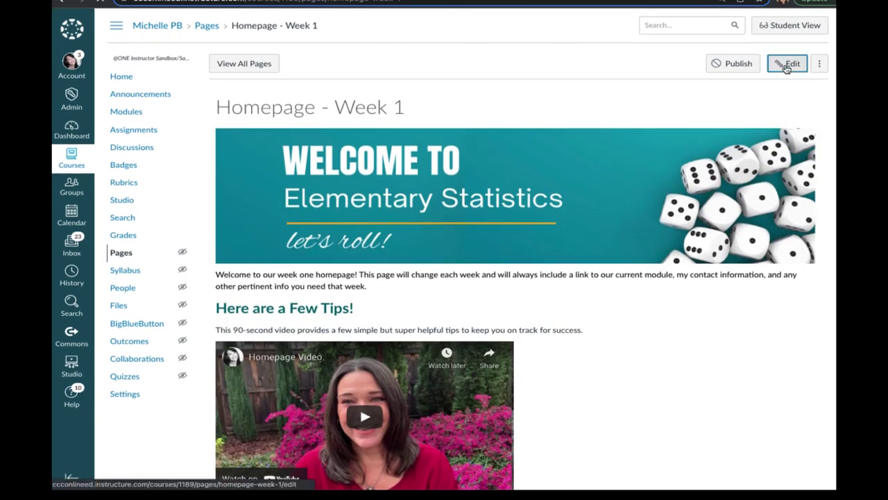
- Open the Week 1 homepage for editing and remove the existing link from "Liquid Syllabus" under Quick Links
click(786, 64)
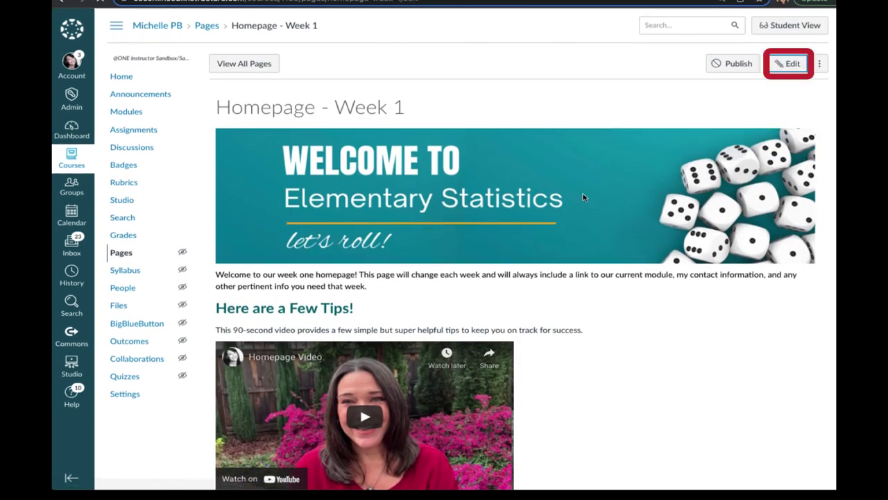
scroll(510, 193, down, 10)
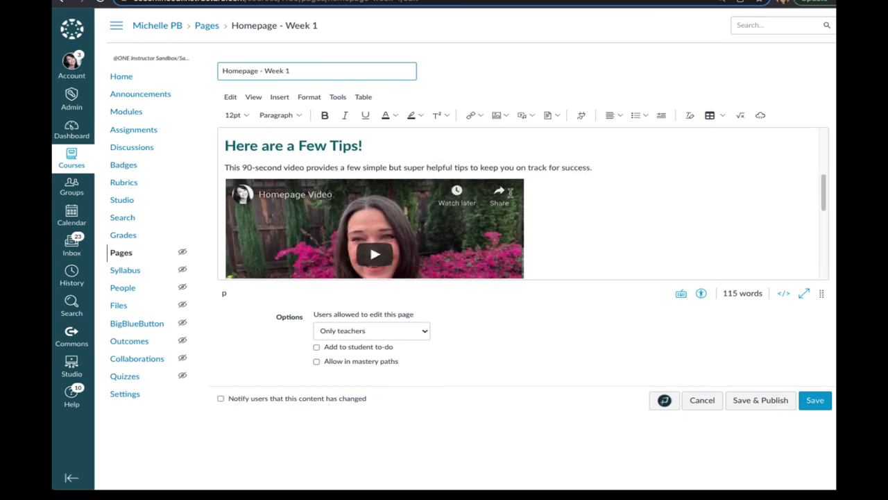
click(252, 187)
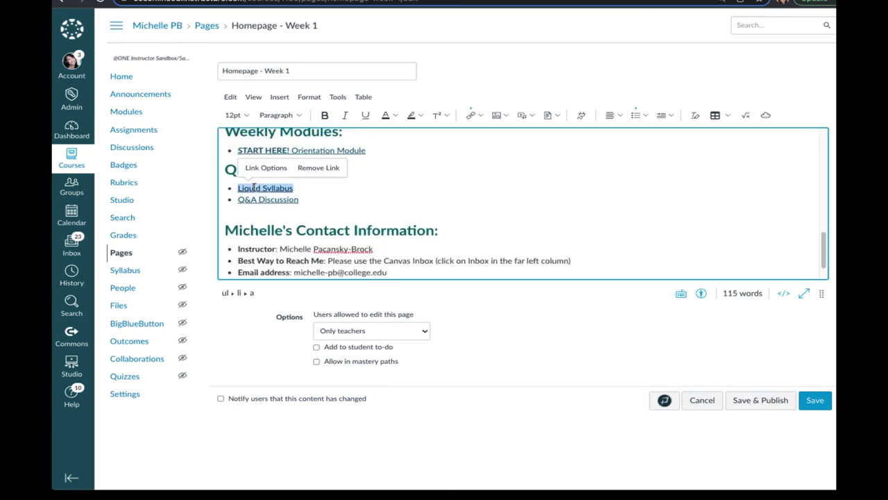
click(320, 173)
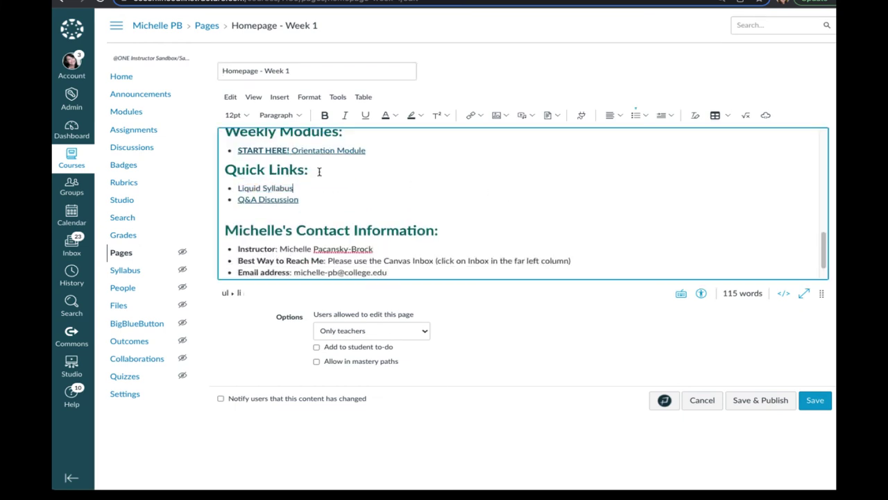
drag(306, 187, 229, 187)
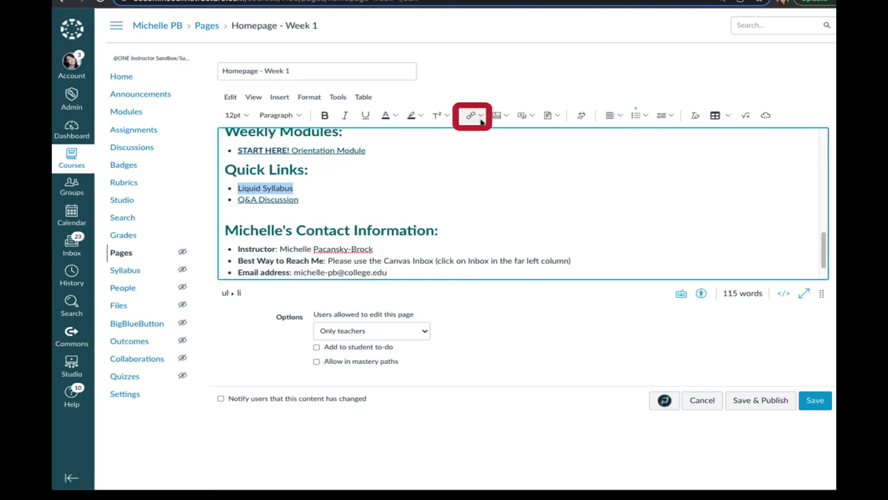
click(481, 122)
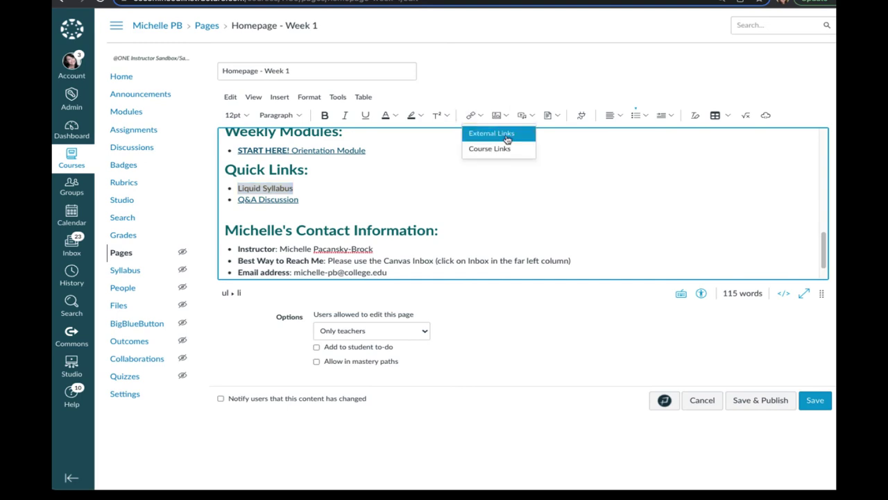
click(492, 134)
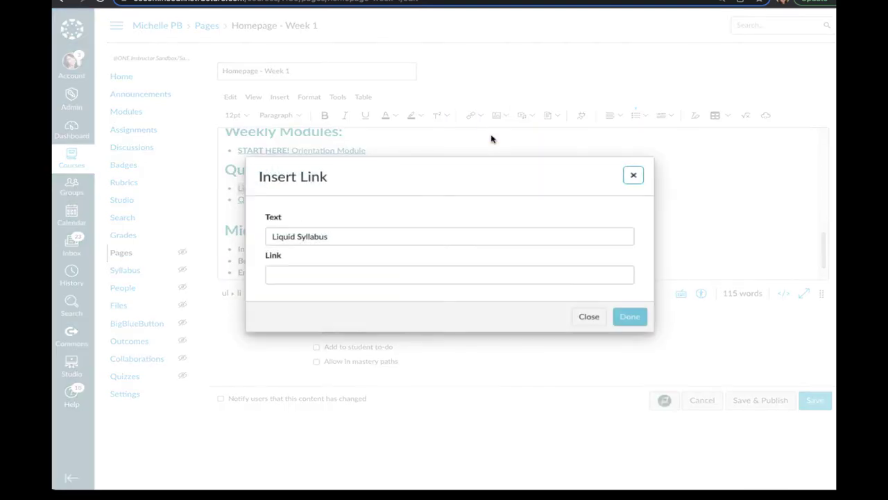
click(328, 275)
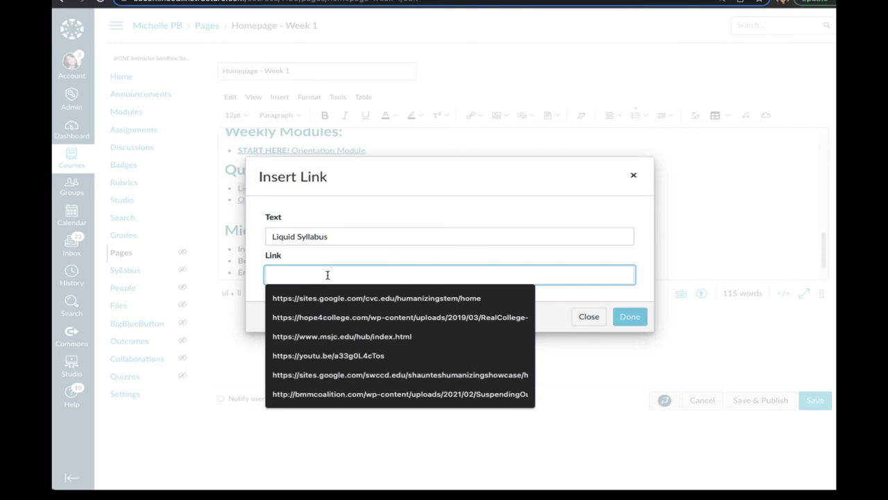
key(ctrl+v)
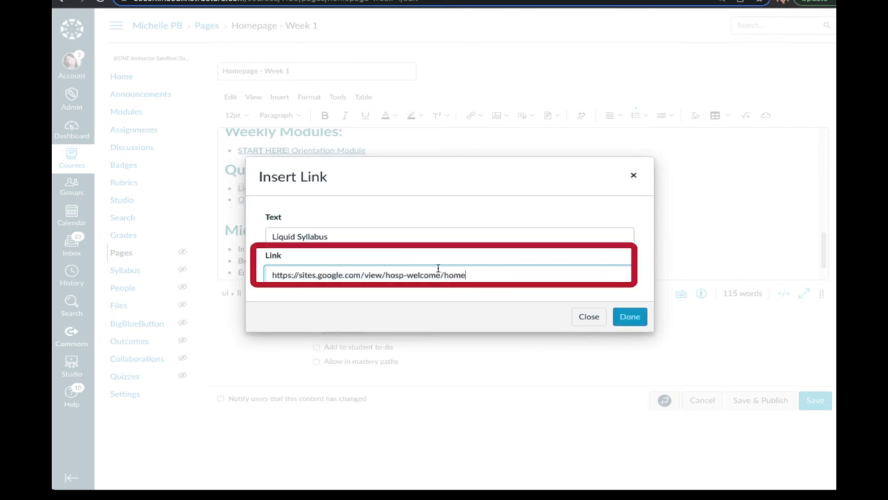
click(640, 316)
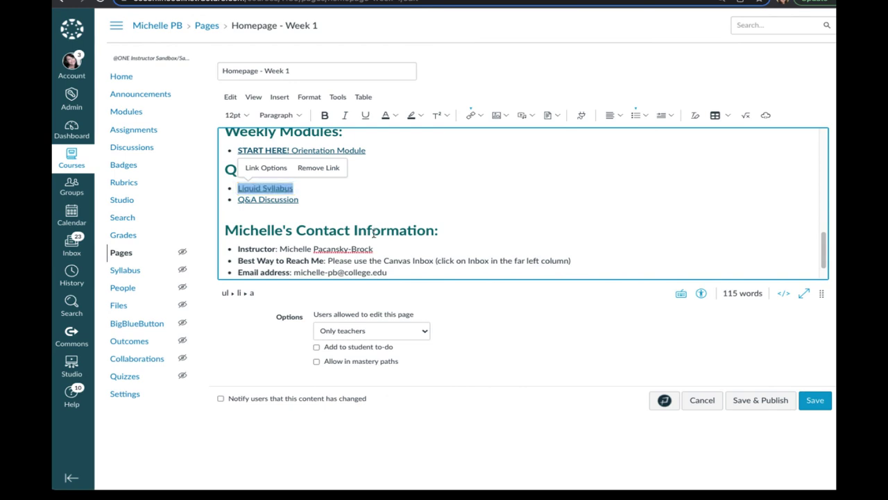
click(373, 233)
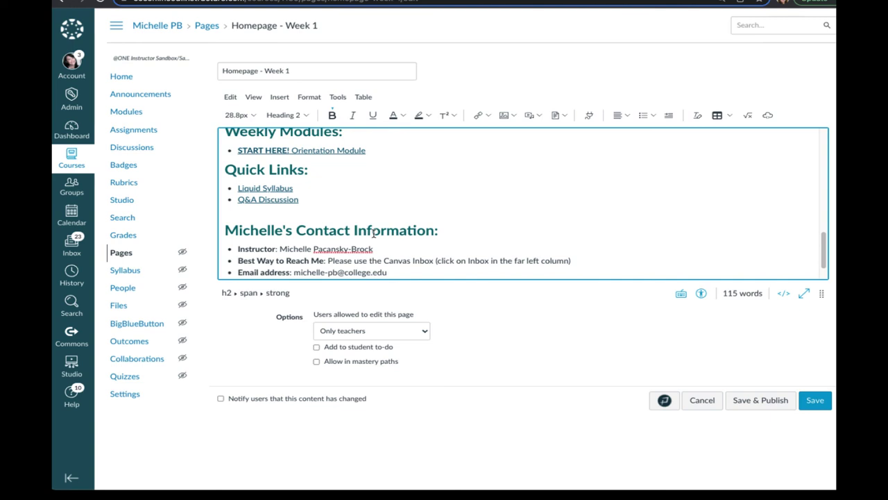
click(815, 400)
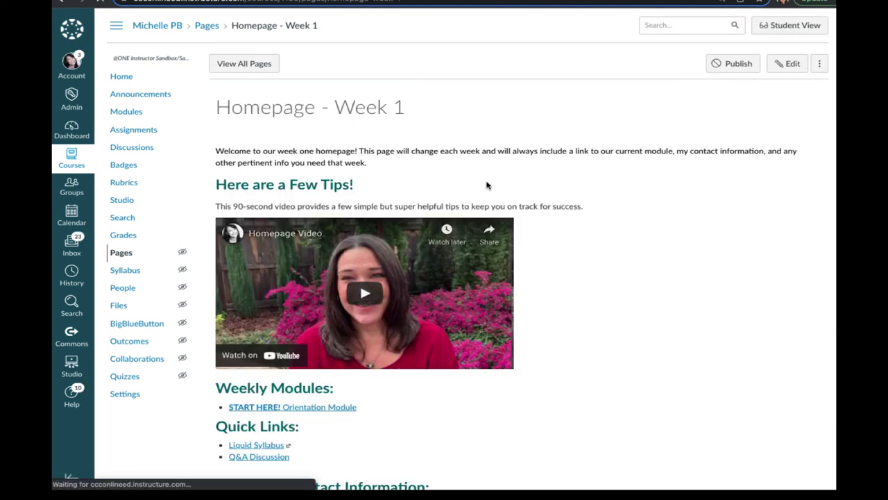
scroll(487, 184, down, 3)
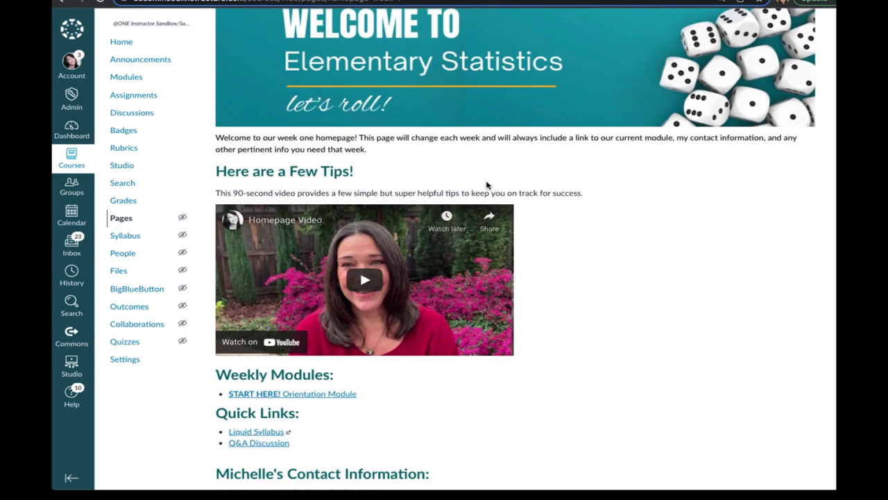